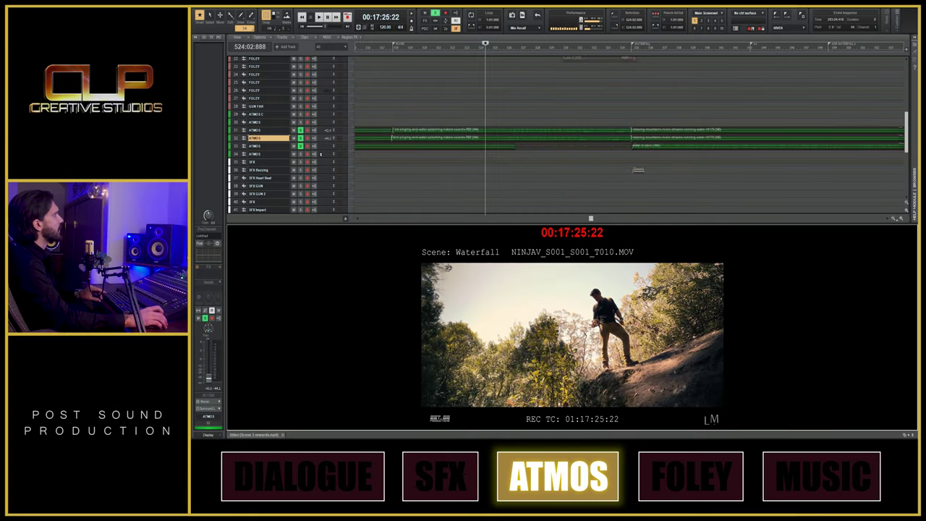
Play back the waterfall scene, then stop and return to the start point
{"action": "key", "text": "space"}
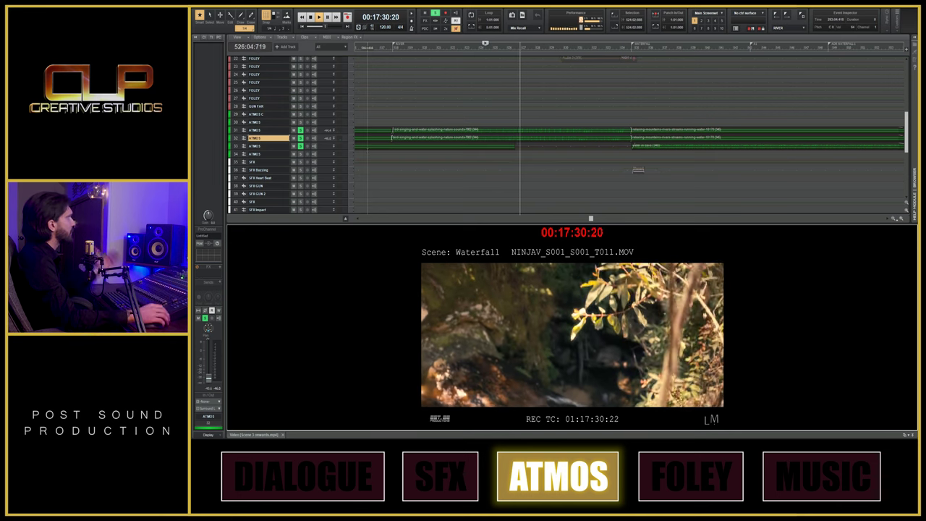
{"action": "scroll", "coordinate": [354, 136], "scroll_direction": "down", "scroll_amount": 2}
{"action": "key", "text": "space"}
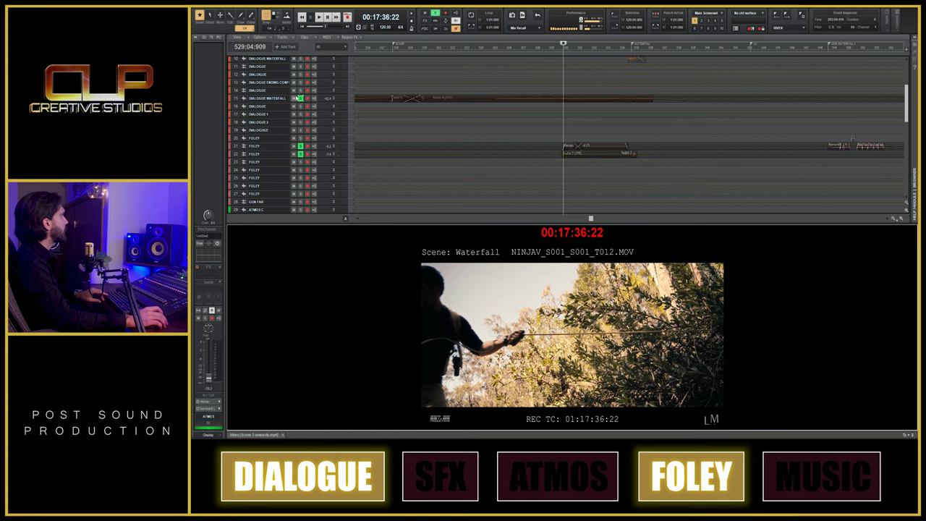
Select the DIALOGUE WATERFALL track and bring FOLEY tracks 21 and 22 into view
{"action": "left_click", "coordinate": [350, 98]}
{"action": "scroll", "coordinate": [349, 134], "scroll_direction": "up", "scroll_amount": 3}
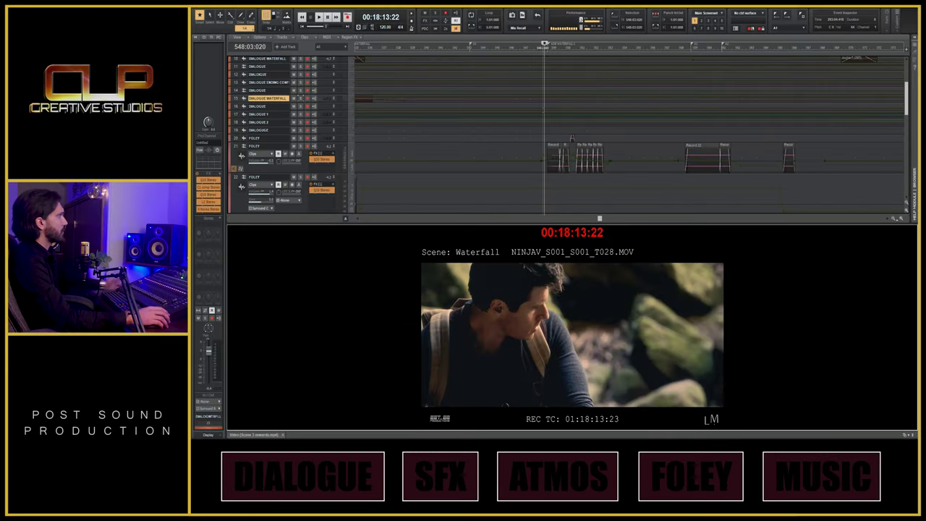
{"action": "scroll", "coordinate": [630, 133], "scroll_direction": "down", "scroll_amount": 3}
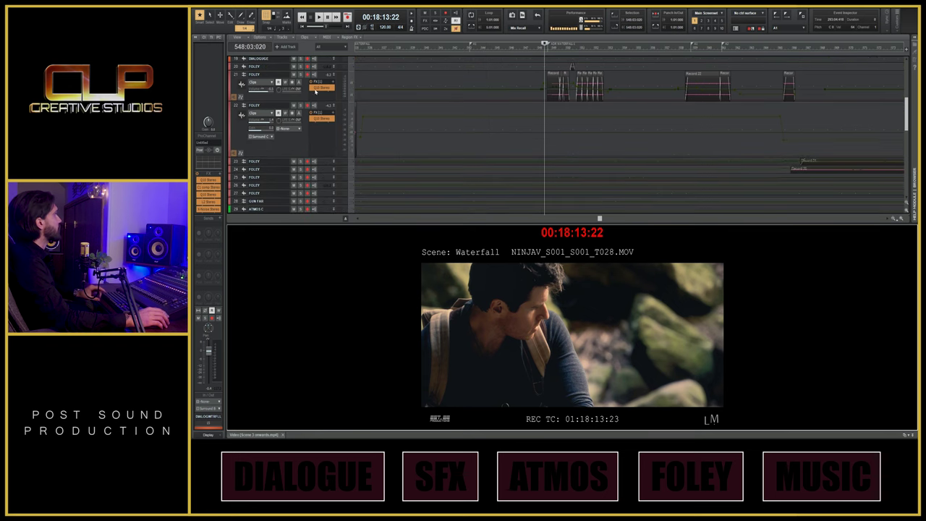
{"action": "scroll", "coordinate": [315, 90], "scroll_direction": "up", "scroll_amount": 1}
Solo FOLEY tracks 20 and 21 and play the scene against the picture
{"action": "left_click_drag", "start_coordinate": [300, 97], "coordinate": [300, 92]}
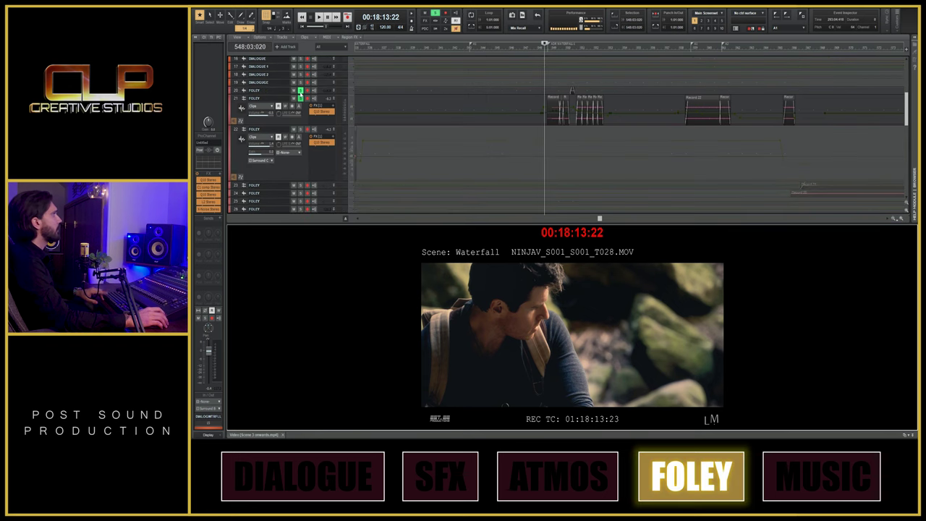
{"action": "key", "text": "space"}
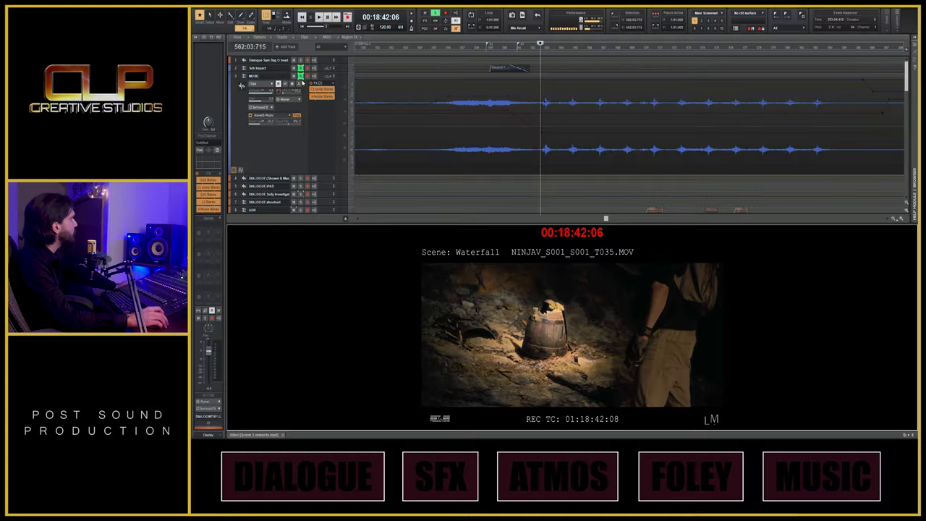
Unsolo one foley track, audition tracks 23–32 during playback, then stop at 00:18:47:10
{"action": "scroll", "coordinate": [301, 75], "scroll_direction": "down", "scroll_amount": 6}
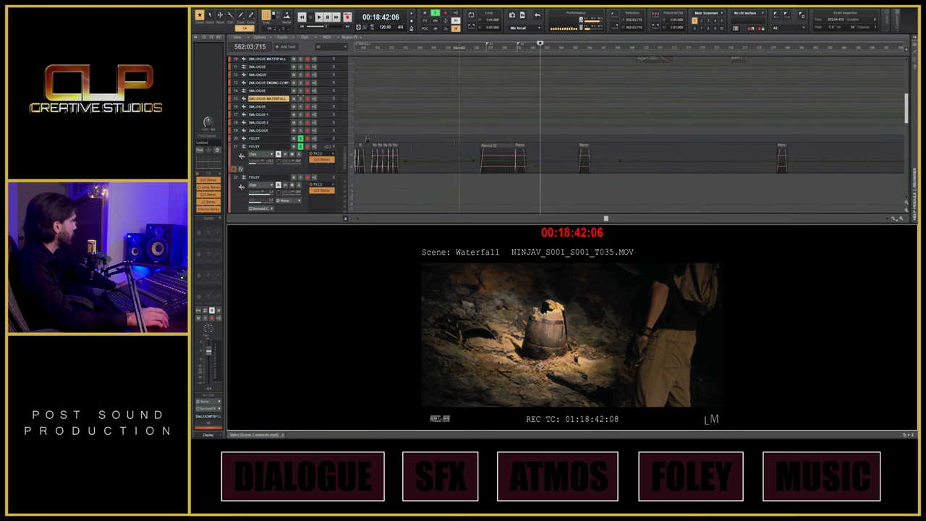
{"action": "left_click", "coordinate": [300, 146]}
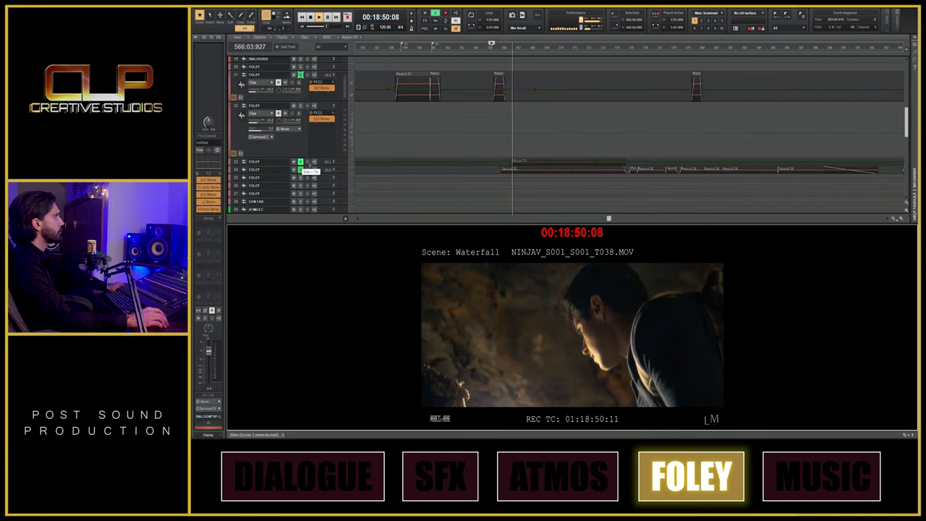
{"action": "scroll", "coordinate": [304, 170], "scroll_direction": "down", "scroll_amount": 2}
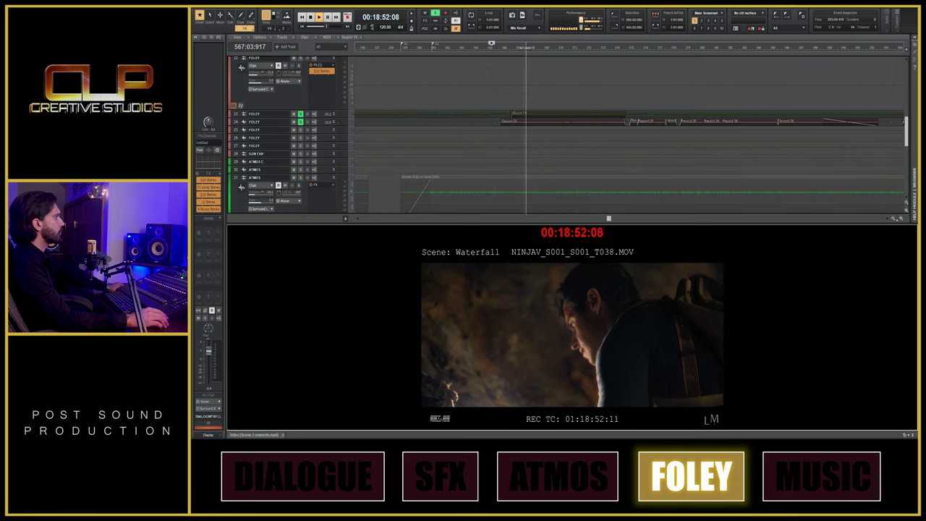
{"action": "scroll", "coordinate": [568, 134], "scroll_direction": "down", "scroll_amount": 1}
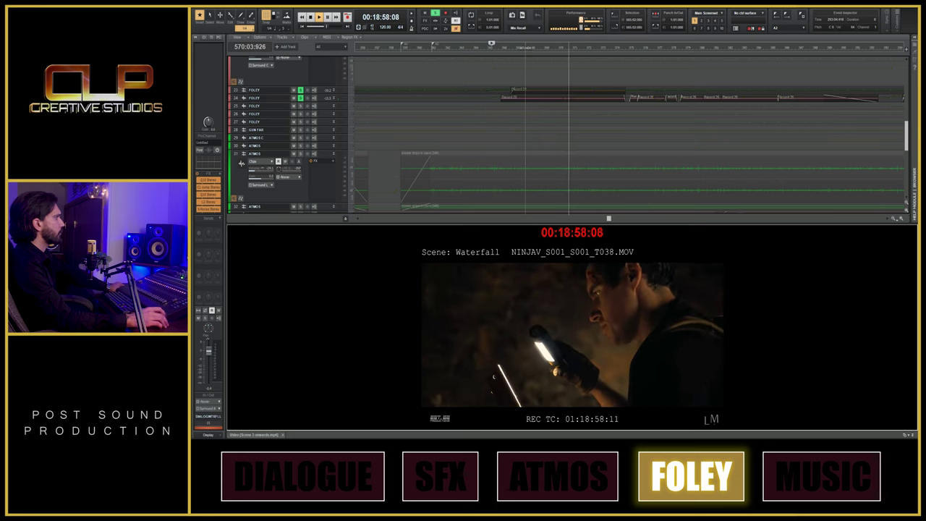
{"action": "scroll", "coordinate": [579, 130], "scroll_direction": "up", "scroll_amount": 5}
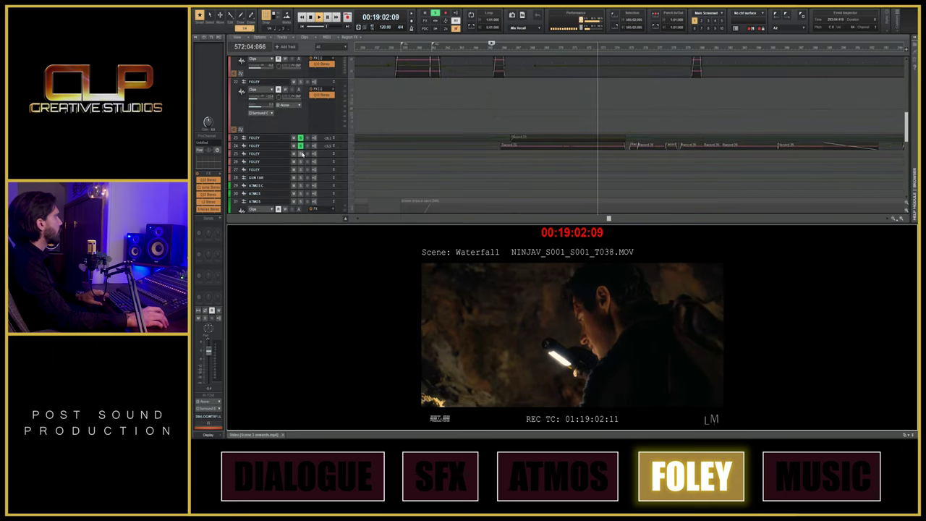
{"action": "key", "text": "space"}
{"action": "scroll", "coordinate": [579, 130], "scroll_direction": "up", "scroll_amount": 4}
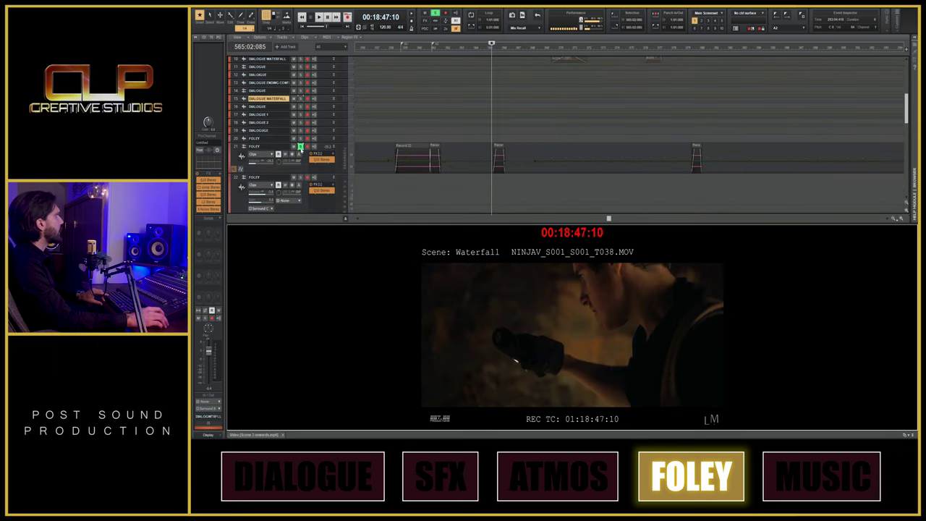
Solo the ADR dialogue track 8
{"action": "scroll", "coordinate": [541, 103], "scroll_direction": "up", "scroll_amount": 3}
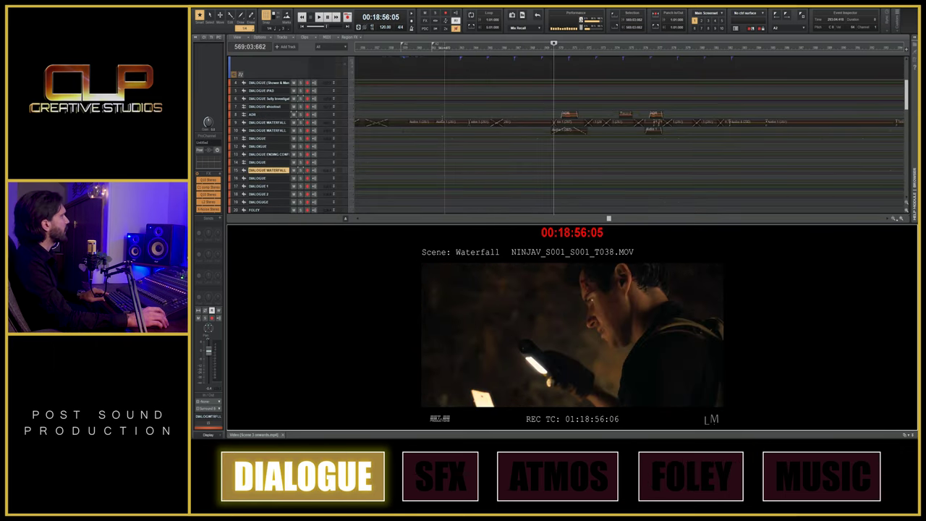
{"action": "left_click", "coordinate": [300, 115]}
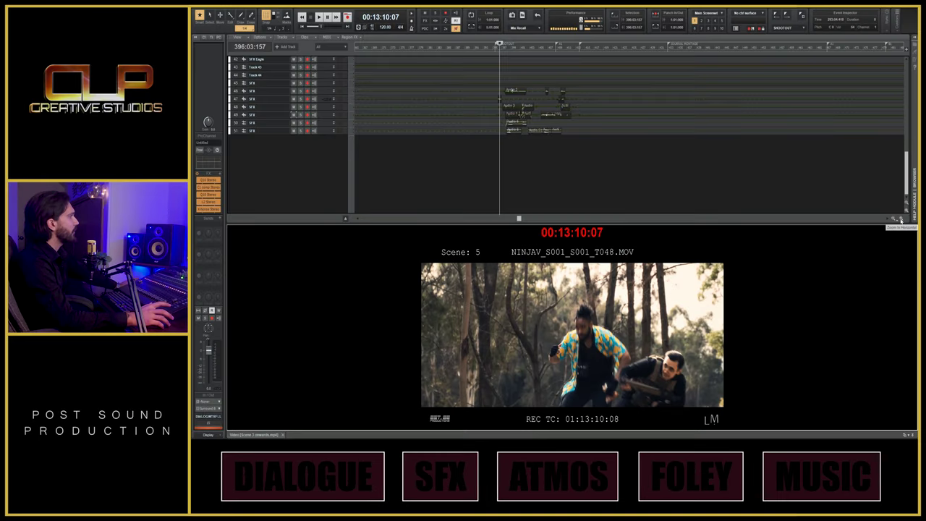
Zoom the timeline in until the Scene 5 SFX clips are readable
{"action": "left_click", "coordinate": [901, 219]}
{"action": "left_click", "coordinate": [901, 219]}
{"action": "left_click", "coordinate": [901, 220]}
{"action": "left_click", "coordinate": [901, 220]}
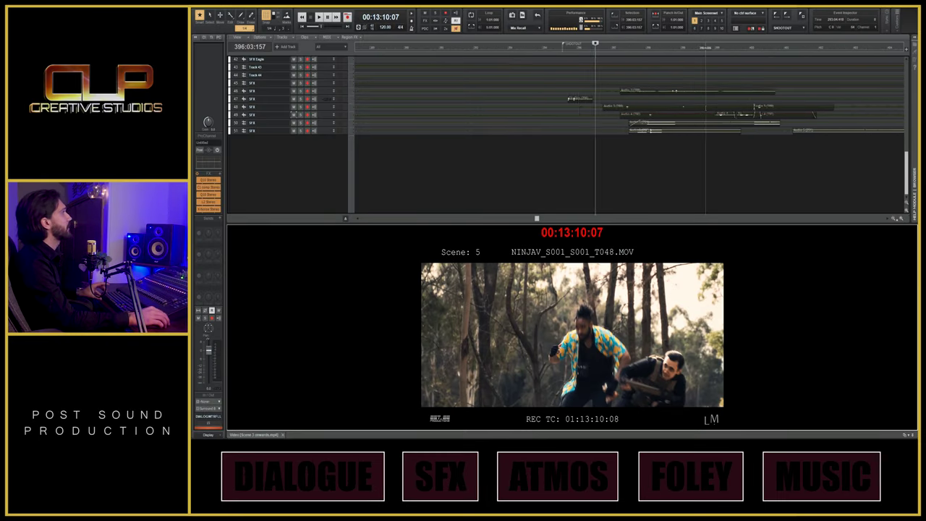
{"action": "scroll", "coordinate": [630, 130], "scroll_direction": "right", "scroll_amount": 2}
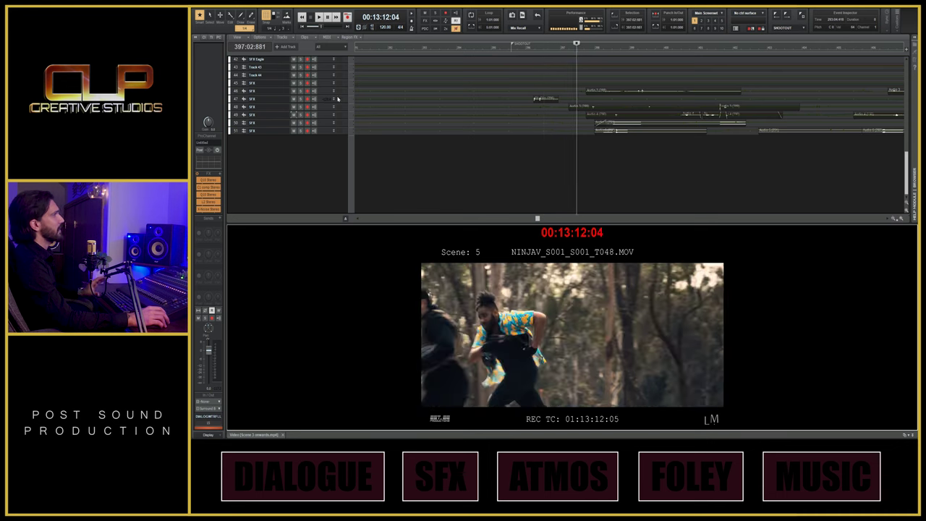
{"action": "left_click_drag", "start_coordinate": [319, 94], "coordinate": [319, 154]}
{"action": "scroll", "coordinate": [495, 98], "scroll_direction": "right", "scroll_amount": 2}
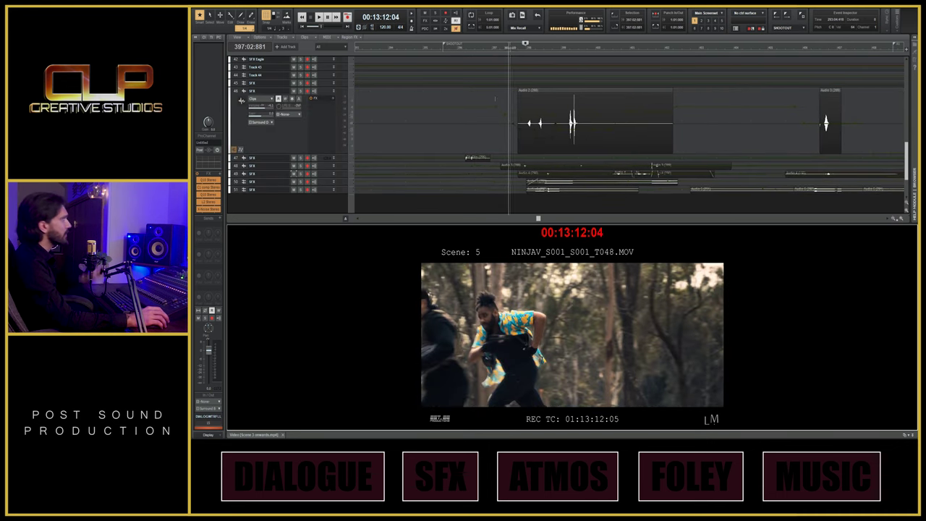
Solo SFX track 46 and check its surround pan options
{"action": "left_click", "coordinate": [300, 91]}
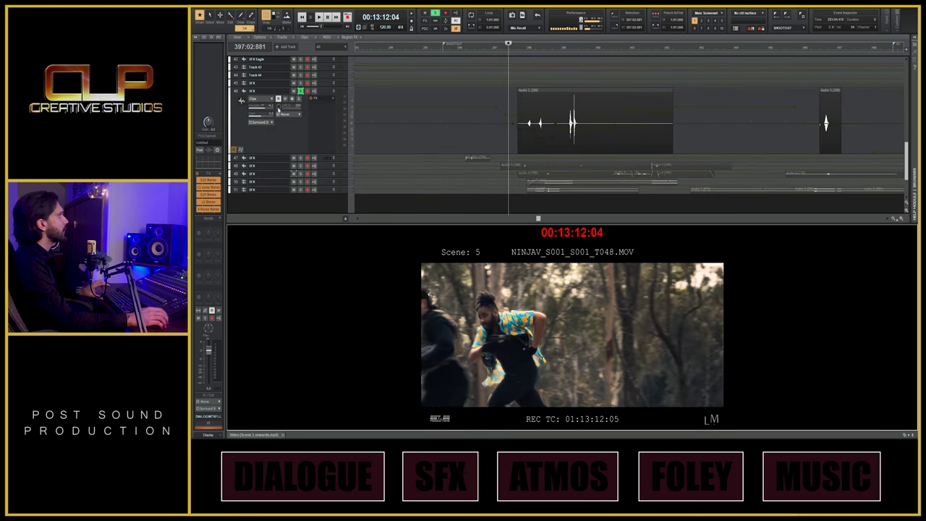
{"action": "right_click", "coordinate": [278, 109]}
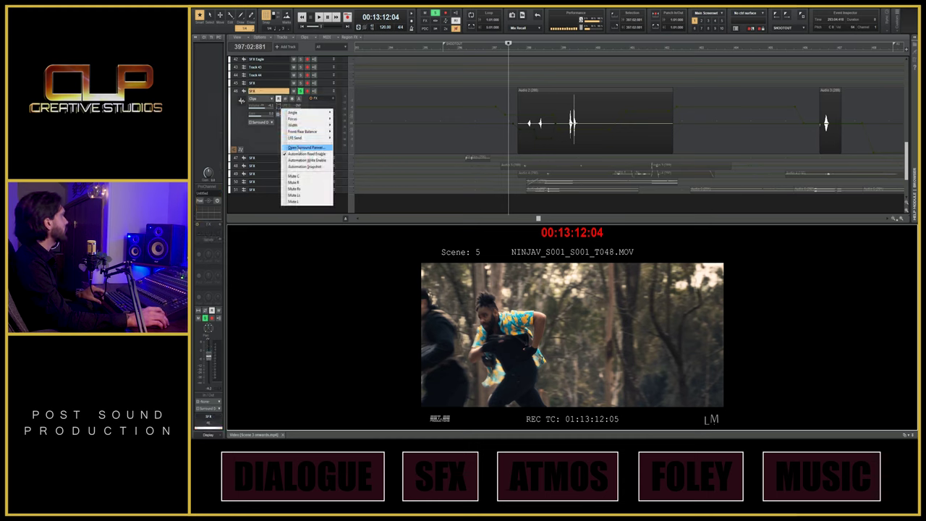
{"action": "left_click", "coordinate": [497, 102]}
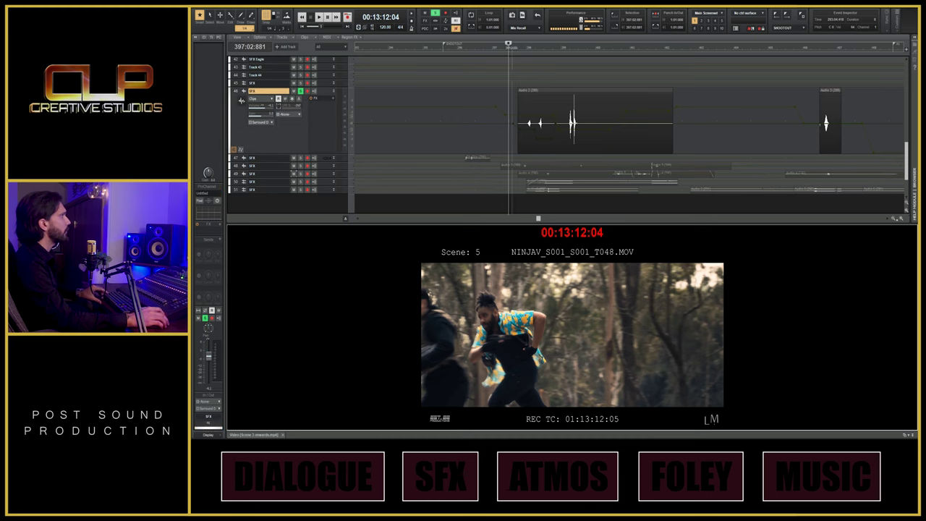
Open track 46's surround panner, also solo tracks 47–51, and audition Scene 5
{"action": "right_click", "coordinate": [279, 108]}
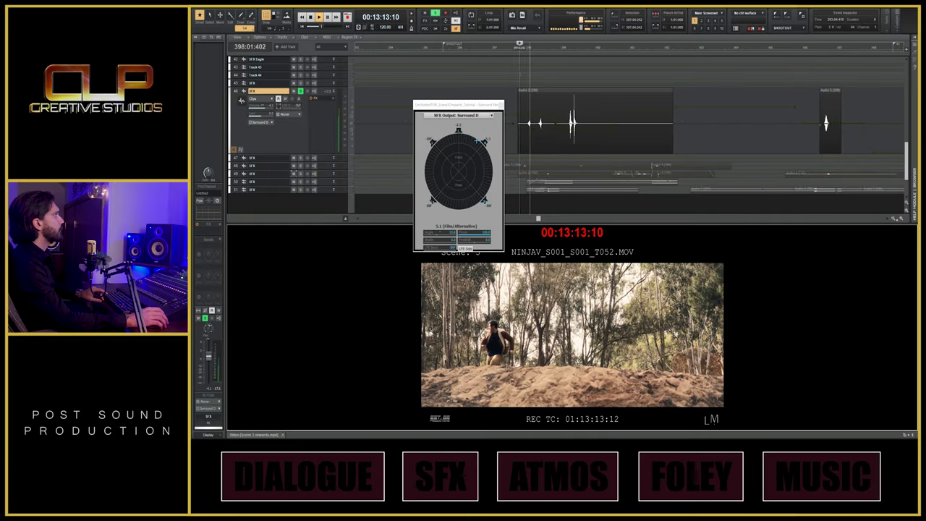
{"action": "key", "text": "space"}
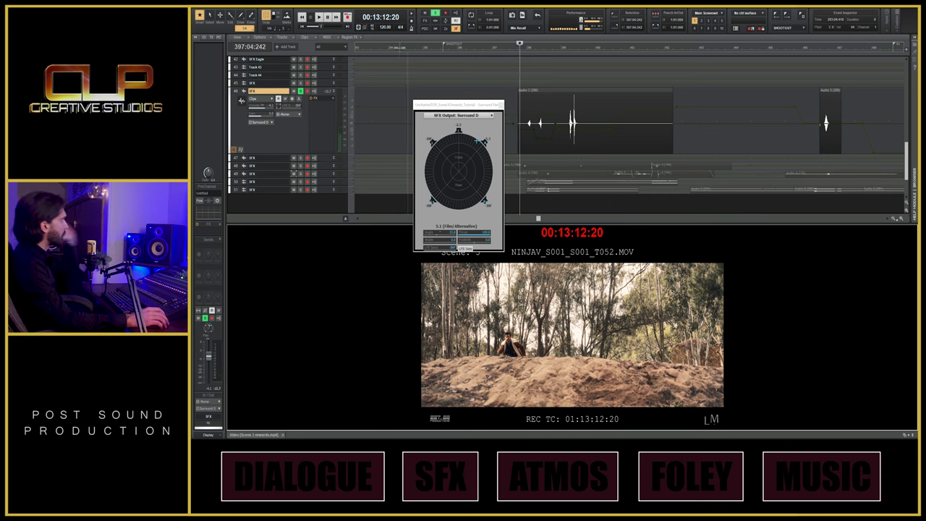
{"action": "left_click_drag", "start_coordinate": [301, 161], "coordinate": [301, 188]}
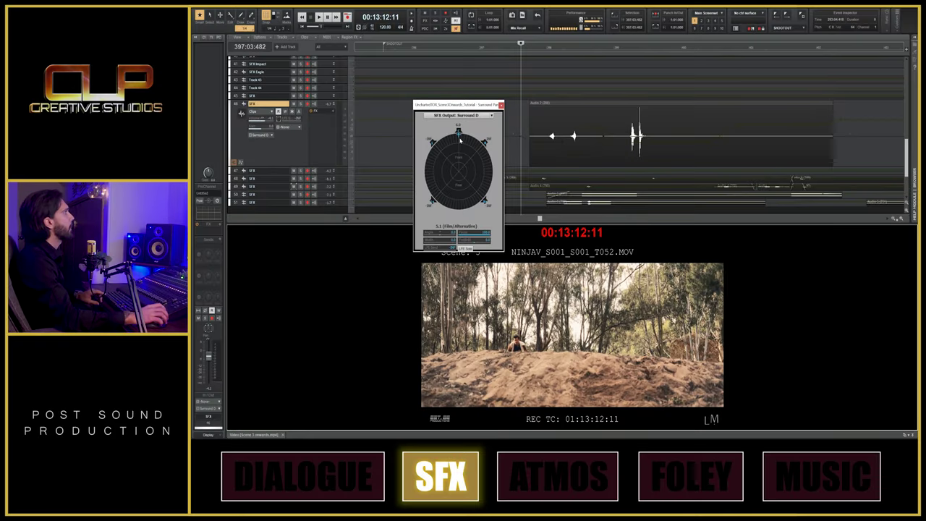
{"action": "key", "text": "space"}
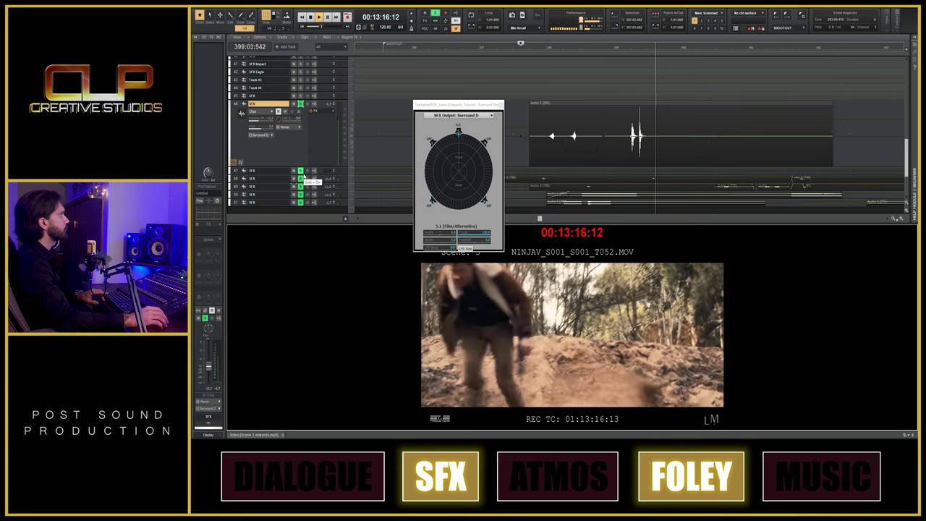
{"action": "key", "text": "space"}
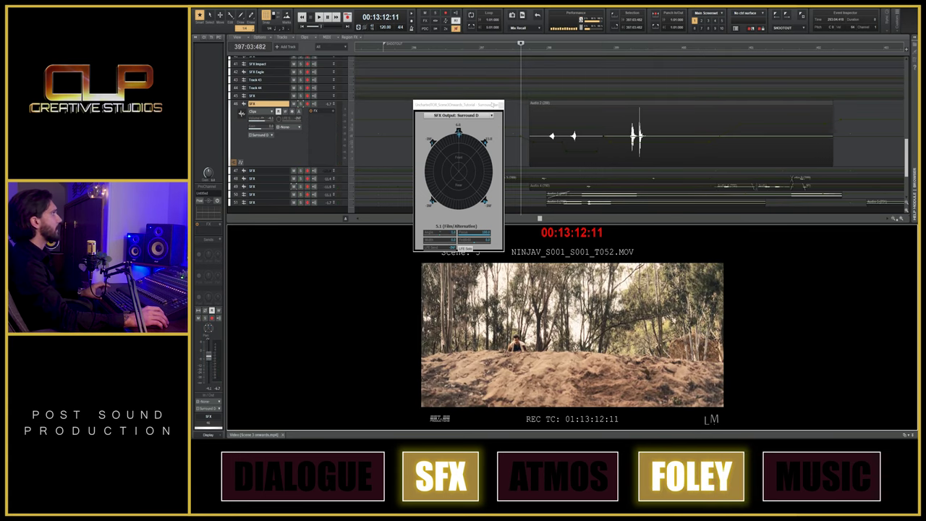
Close the surround panner, return to start, solo track 40 and enlarge track 45
{"action": "left_click", "coordinate": [847, 213]}
{"action": "scroll", "coordinate": [904, 225], "scroll_direction": "down", "scroll_amount": 5}
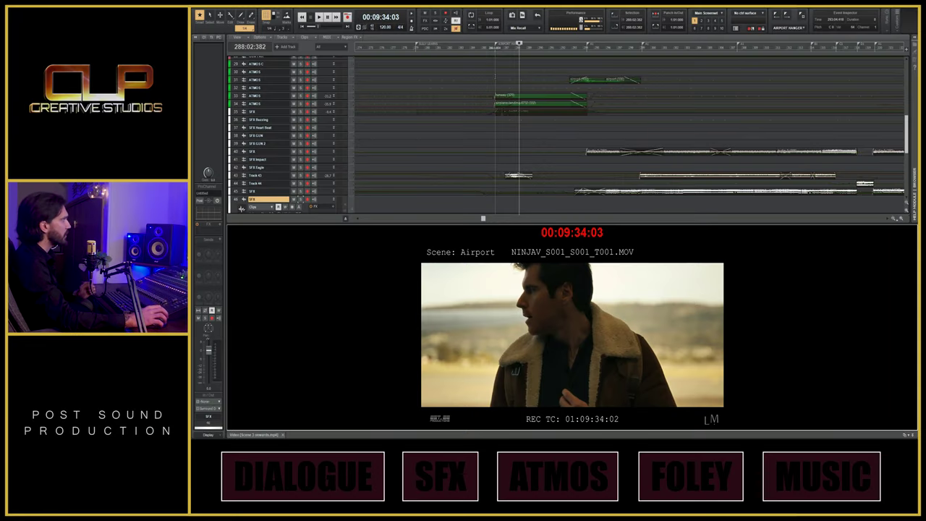
{"action": "key", "text": "space"}
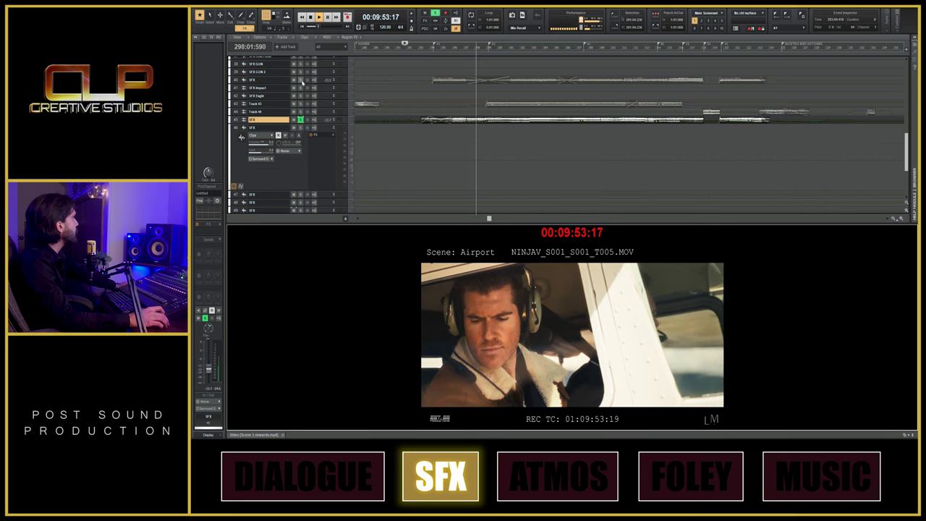
{"action": "left_click", "coordinate": [300, 79]}
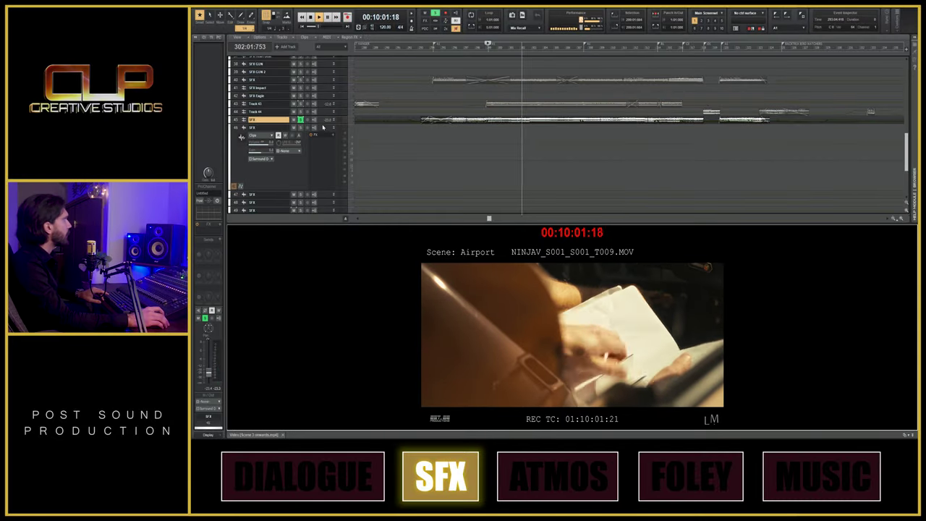
{"action": "left_click_drag", "start_coordinate": [321, 123], "coordinate": [320, 172]}
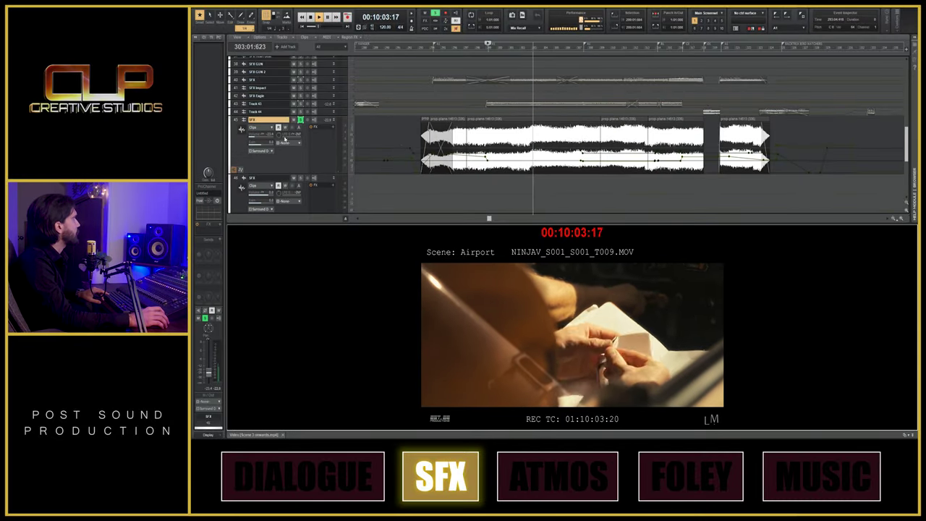
Open the surround panner for track 45's prop plane sound
{"action": "right_click", "coordinate": [278, 136]}
{"action": "left_click", "coordinate": [304, 176]}
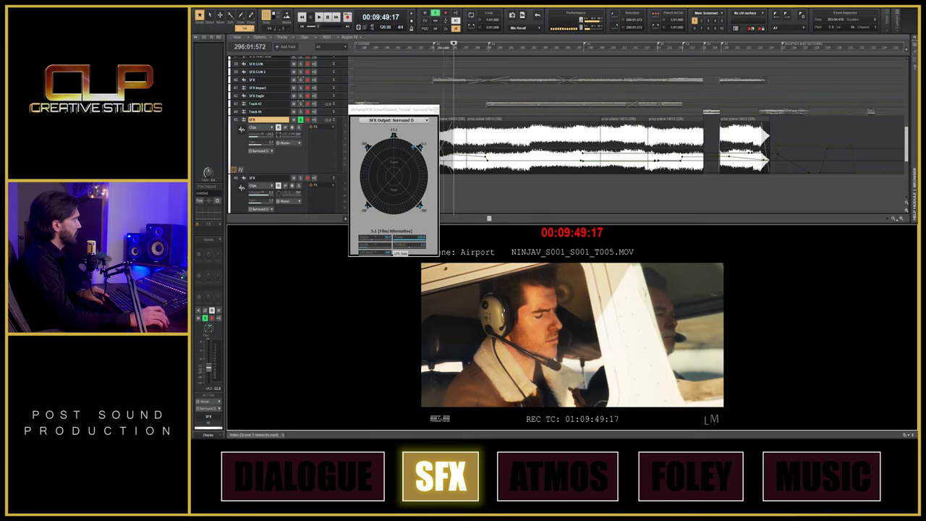
{"action": "mouse_move", "coordinate": [414, 149]}
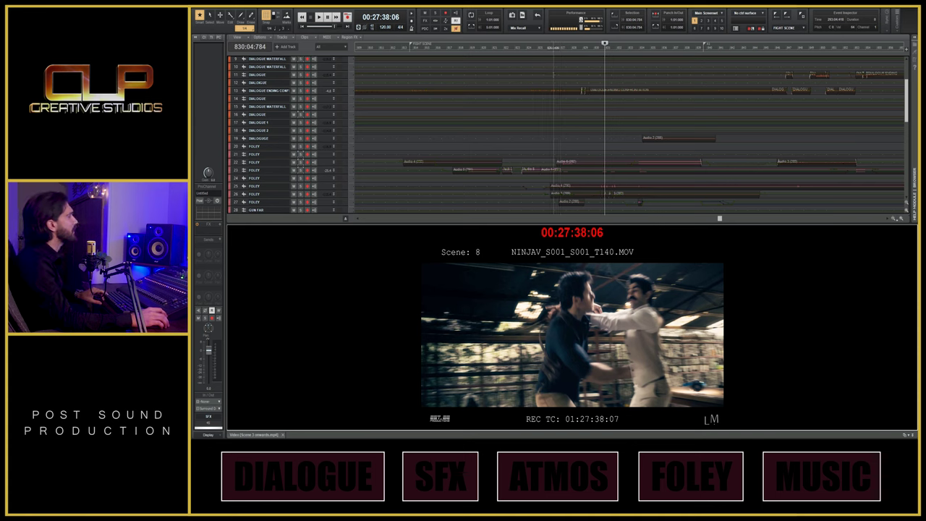
Review the foley tracks and solo the DIALOGUE ENDING CONFRONTATION track
{"action": "scroll", "coordinate": [565, 134], "scroll_direction": "down", "scroll_amount": 3}
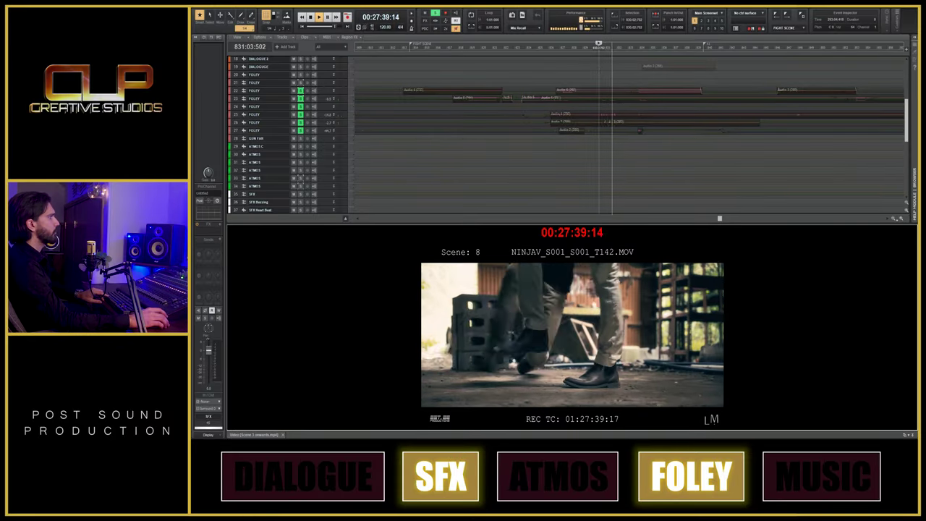
{"action": "scroll", "coordinate": [564, 134], "scroll_direction": "up", "scroll_amount": 5}
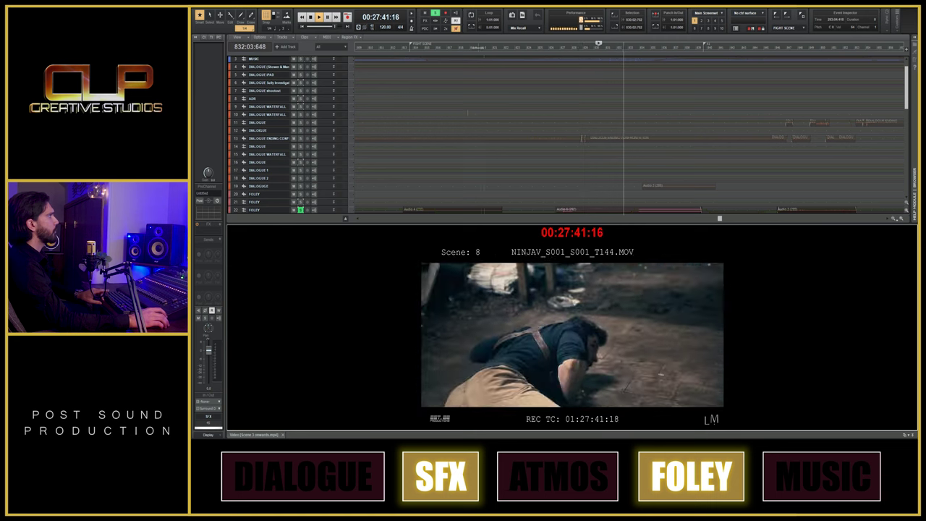
{"action": "left_click", "coordinate": [299, 139]}
Enlarge track 13, DIALOGUE ENDING CONFRONTATION, to reveal its dialogue waveform
{"action": "left_click_drag", "start_coordinate": [320, 142], "coordinate": [316, 190]}
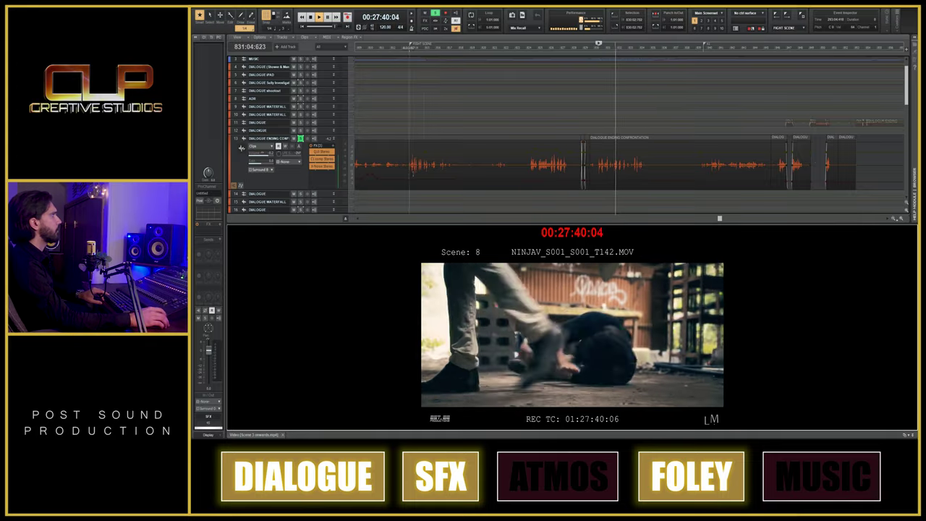
{"action": "scroll", "coordinate": [282, 88], "scroll_direction": "up", "scroll_amount": 1}
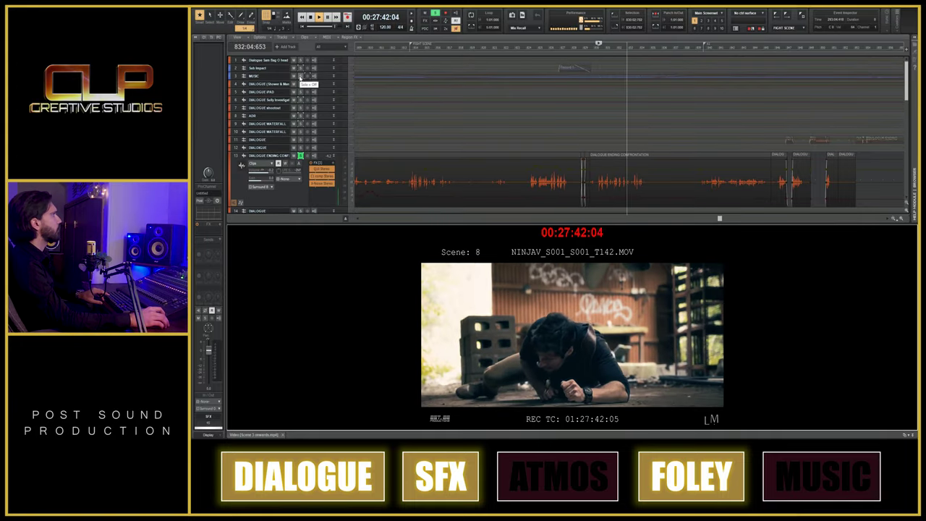